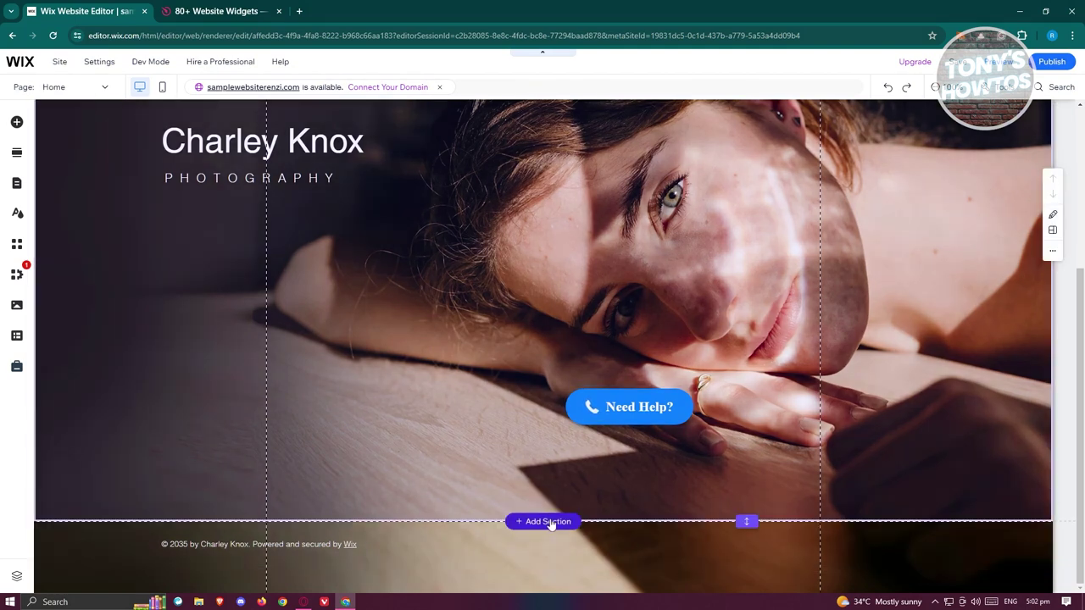
Open the Add Section options on the home page, just above the footer.
click(557, 523)
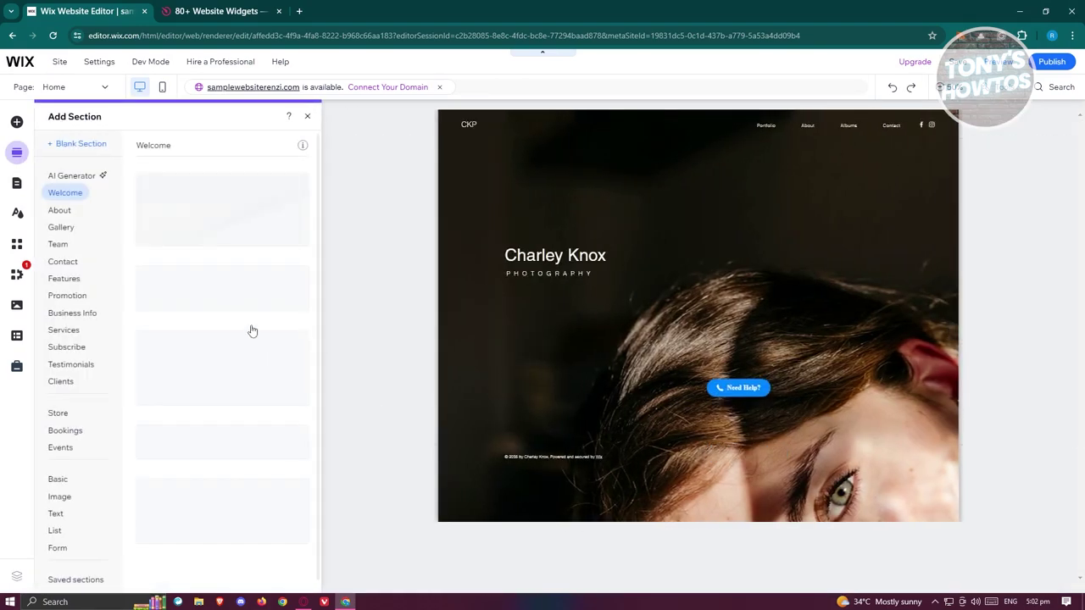
Insert a blank untitled section above the footer, then switch over to the Elfsight website.
click(100, 150)
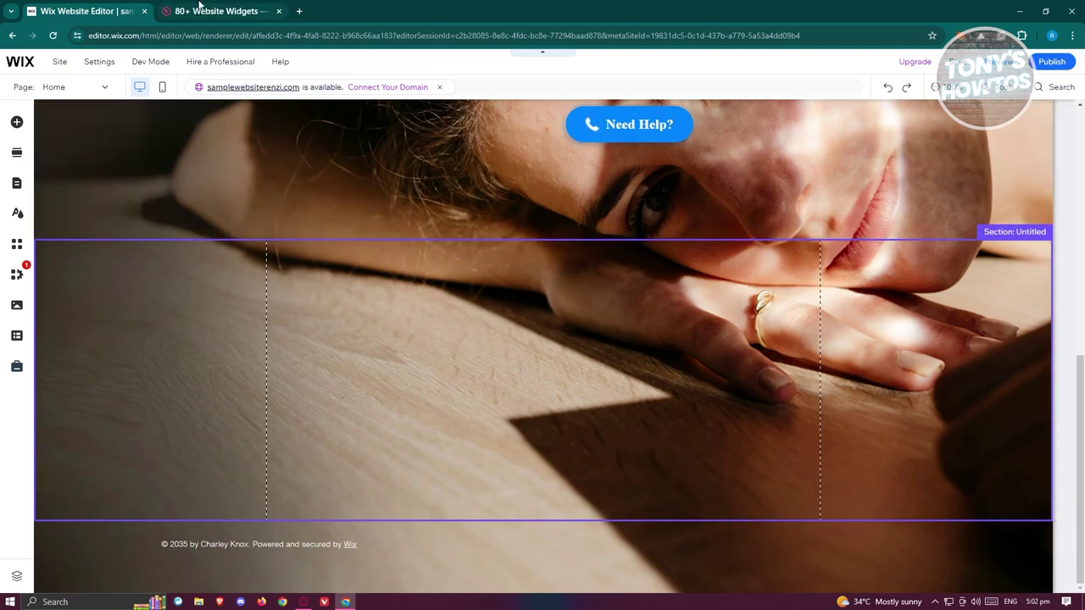
click(212, 11)
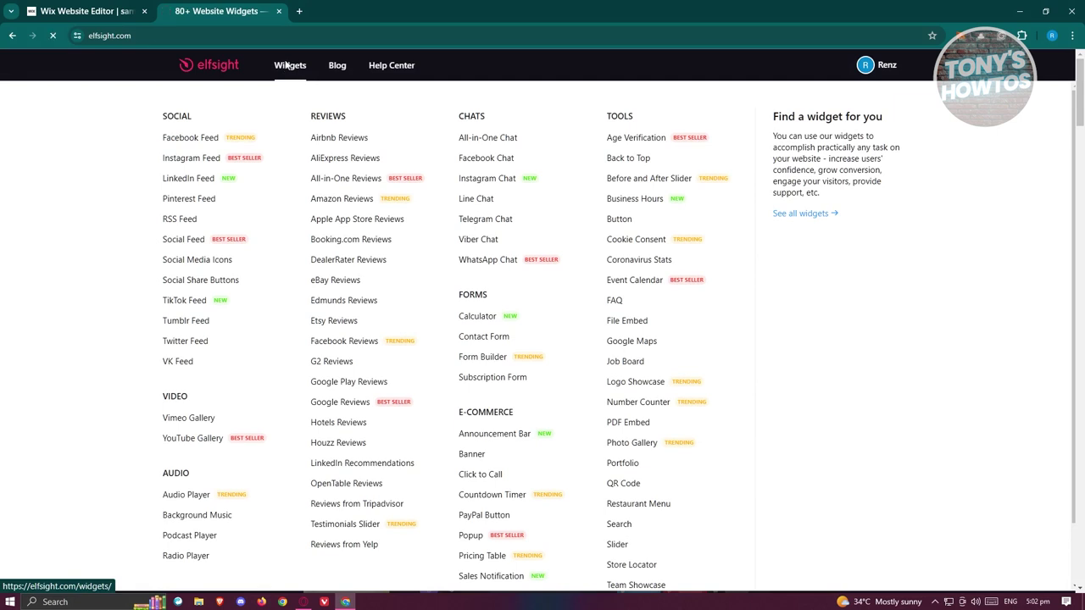
Search the Elfsight widget catalogue for 'facebook' and open the Facebook Feed widget page.
click(288, 65)
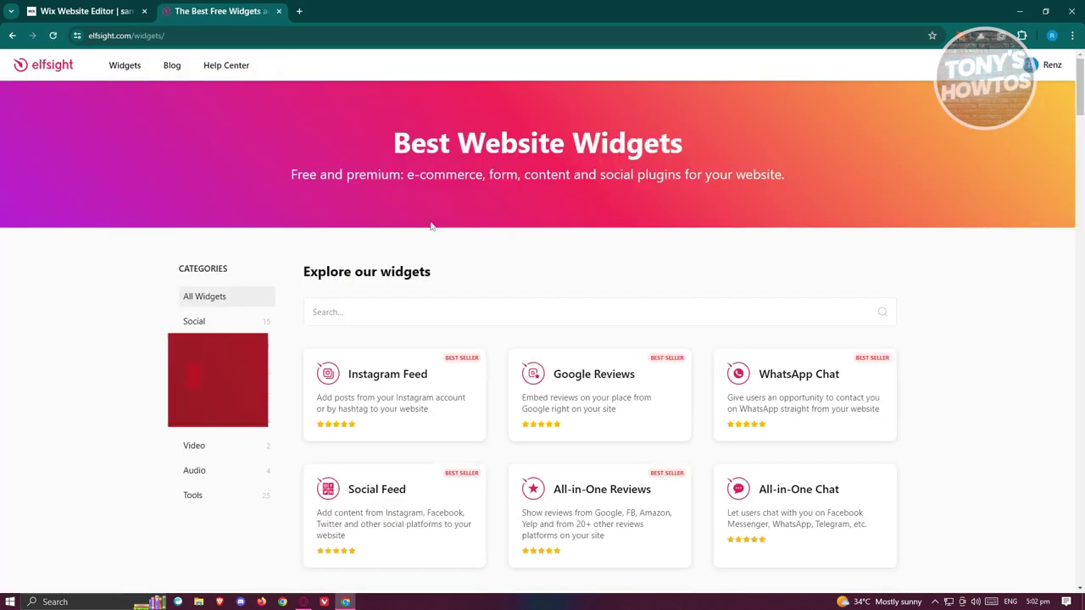
click(395, 319)
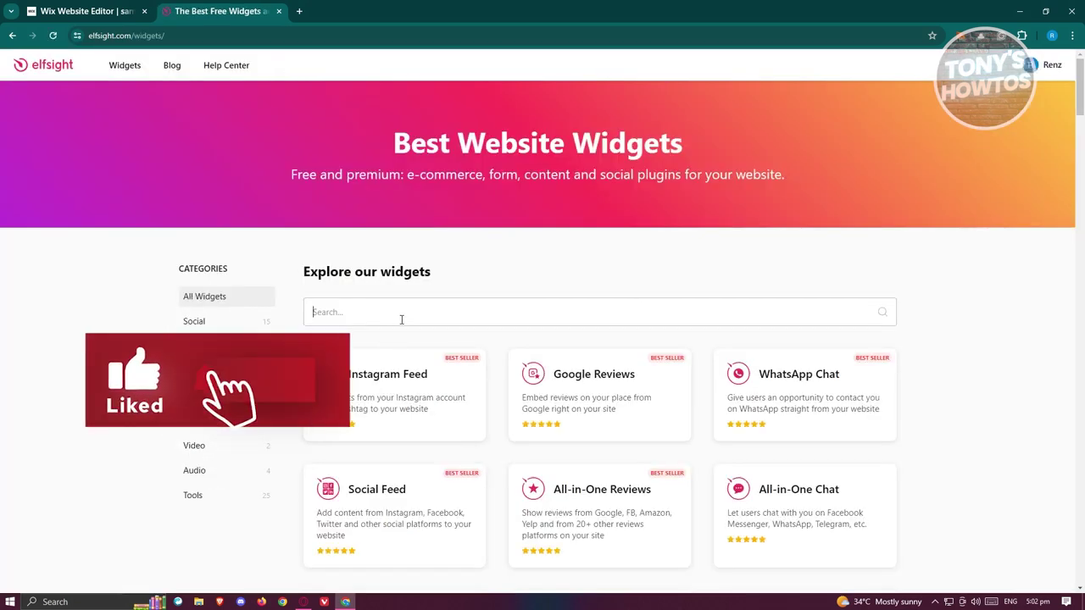
text(facebook)
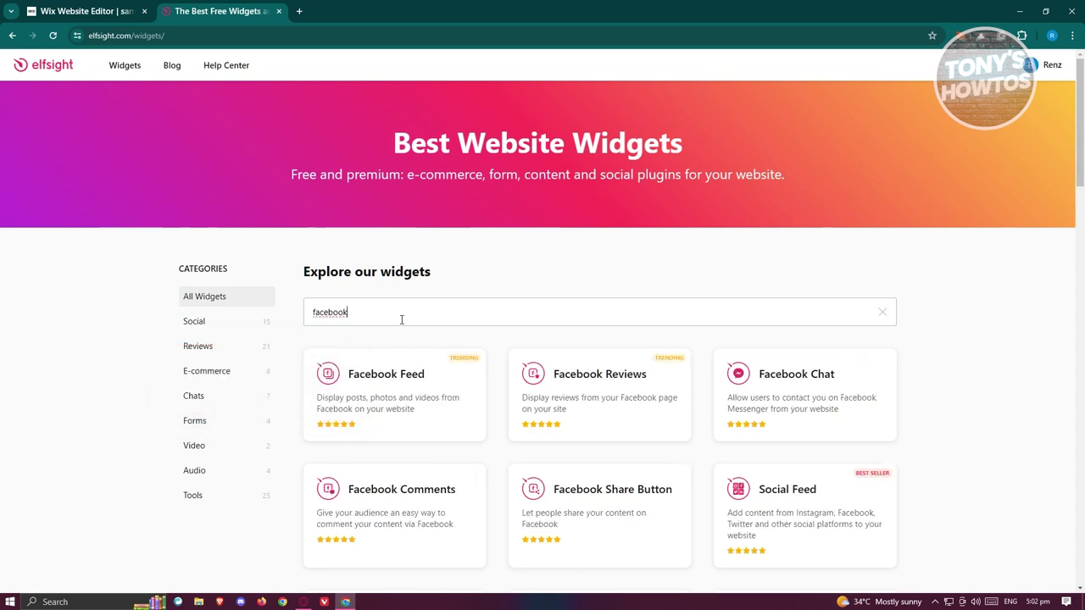
click(406, 386)
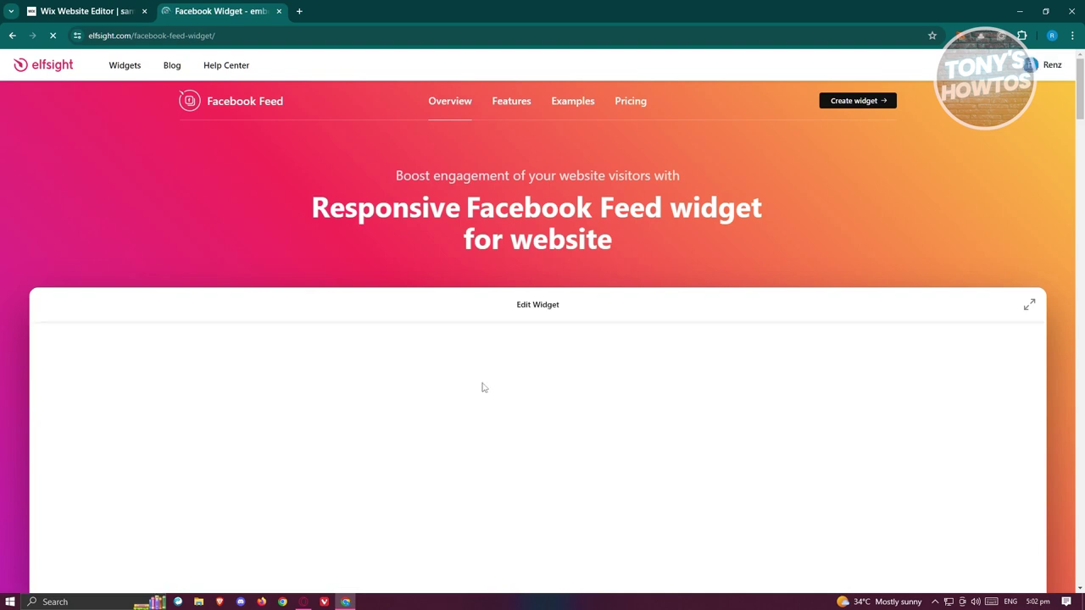
Preview the Small, Medium, Large and Facebook Posts templates, then select Medium Widget.
scroll(591, 301, down, 4)
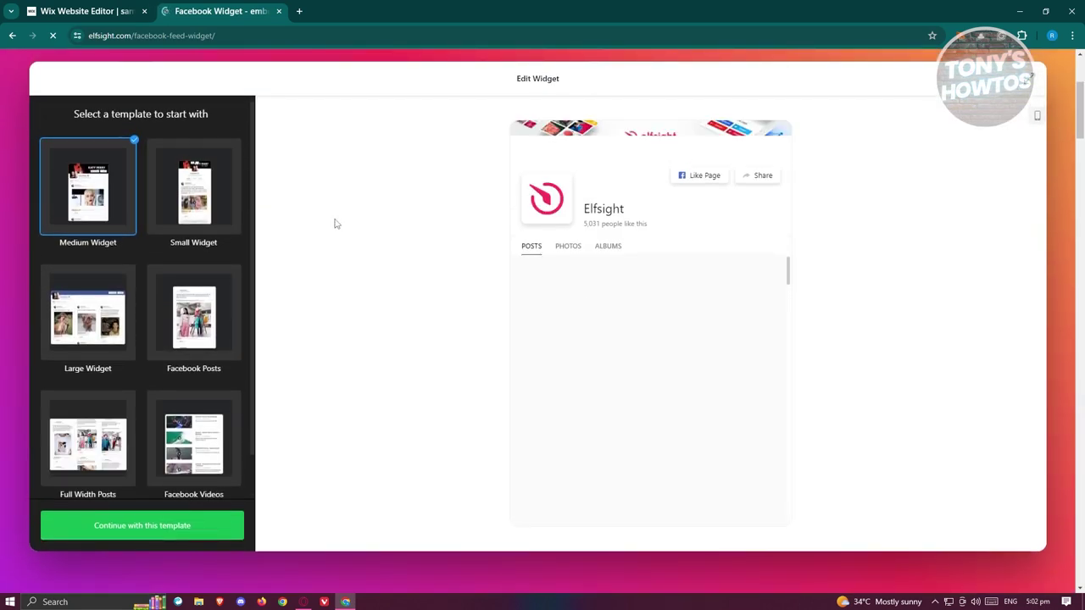
click(185, 214)
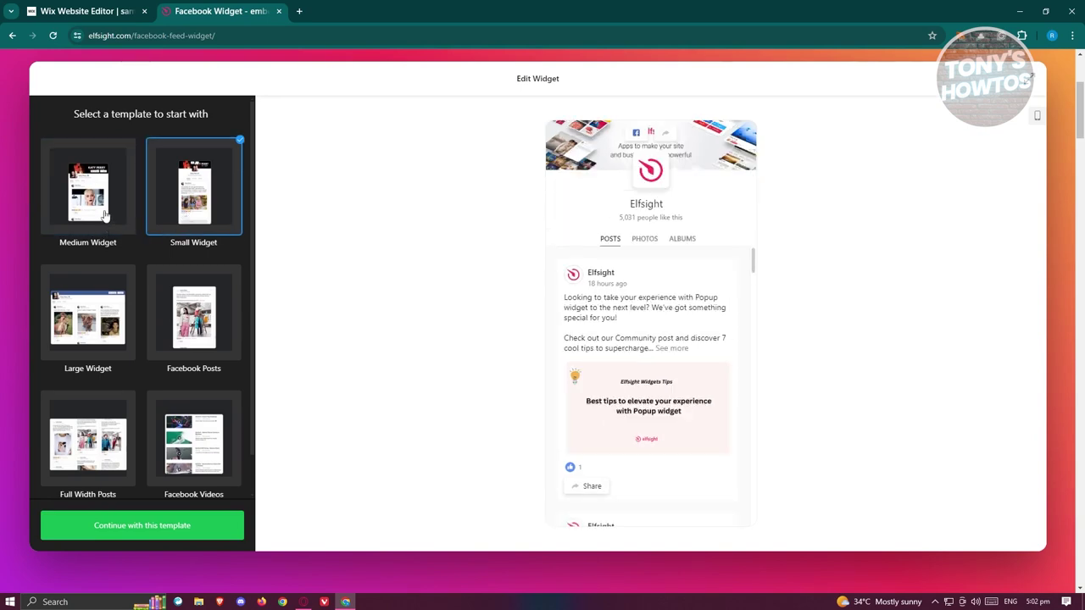
click(104, 215)
click(111, 312)
click(194, 314)
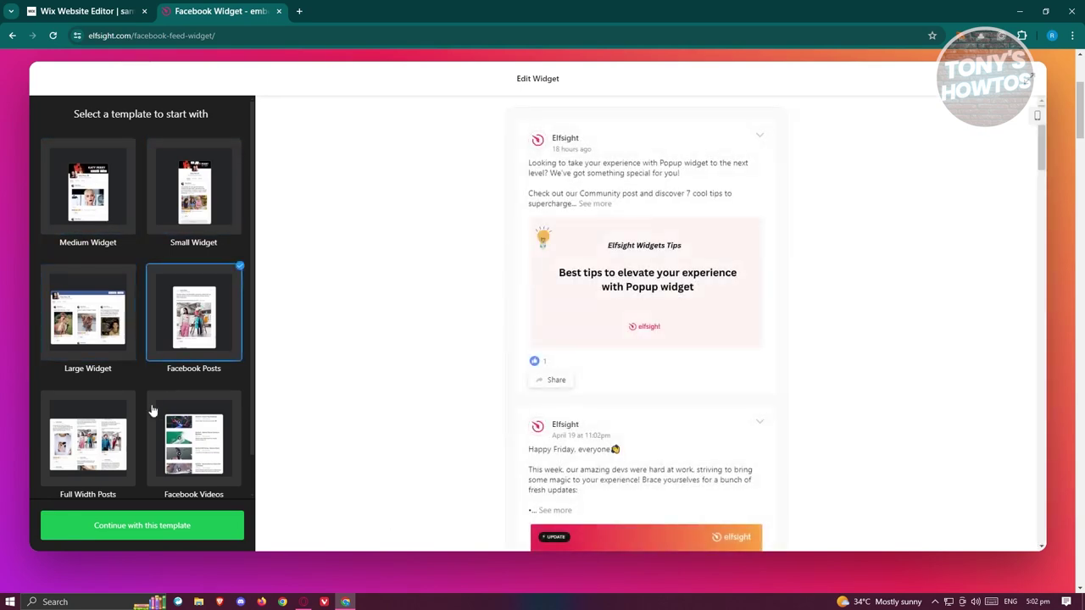
click(93, 208)
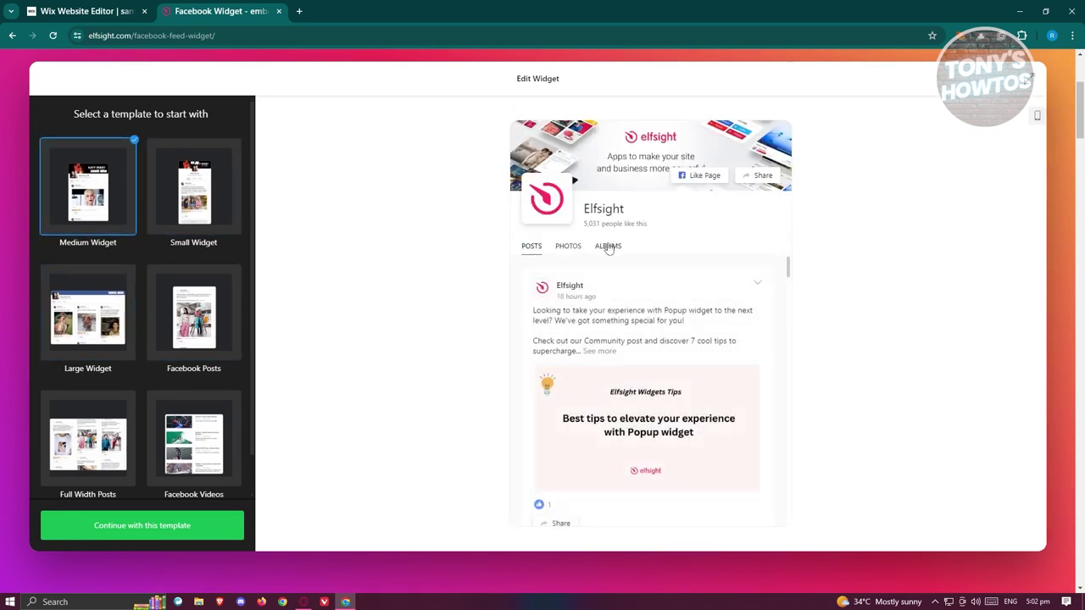
Continue with the Medium Widget template and begin connecting a Facebook account.
scroll(631, 252, up, 1)
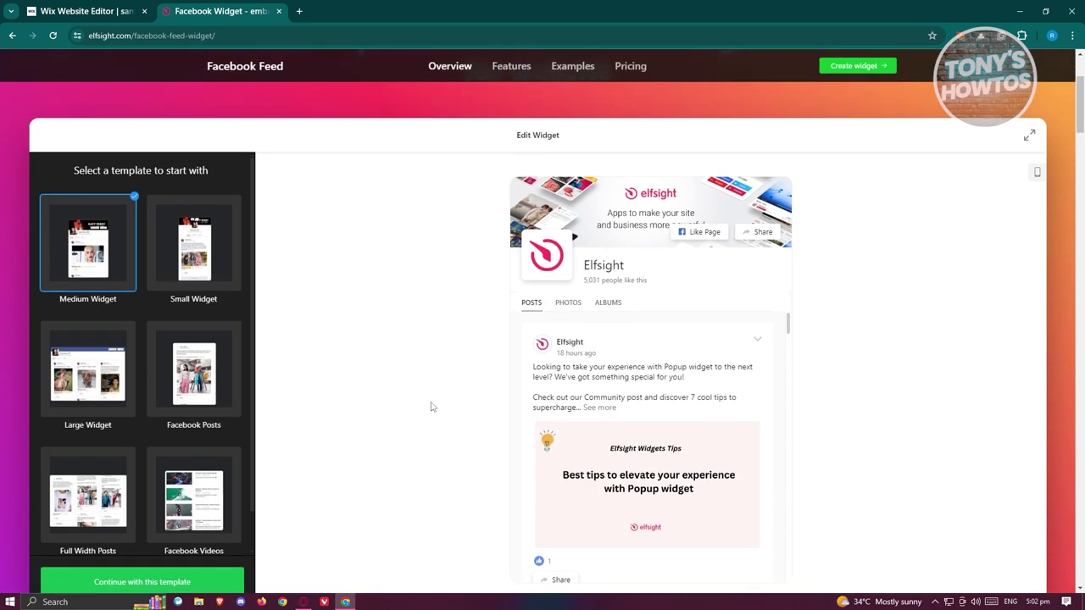
scroll(431, 407, down, 1)
click(144, 525)
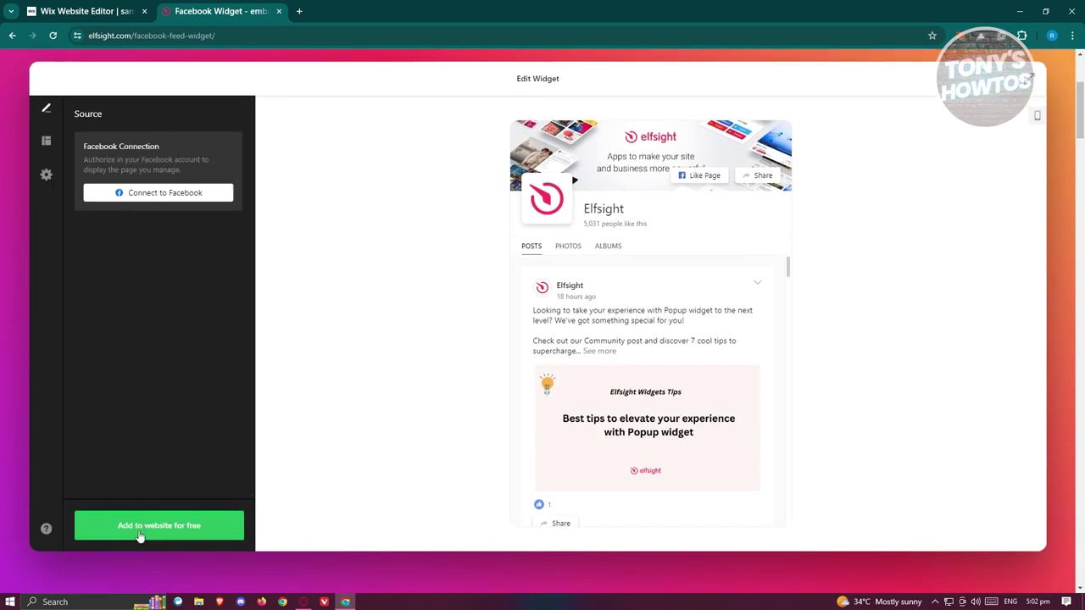
click(187, 197)
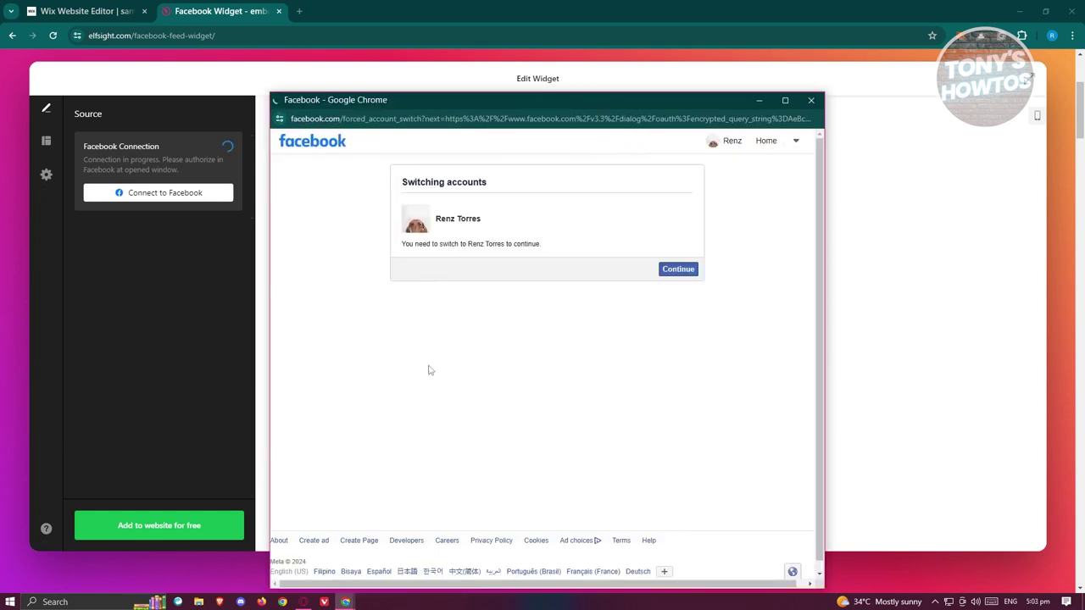
Confirm the Facebook account switch and grant the Elfsight plugin access to the account.
click(683, 273)
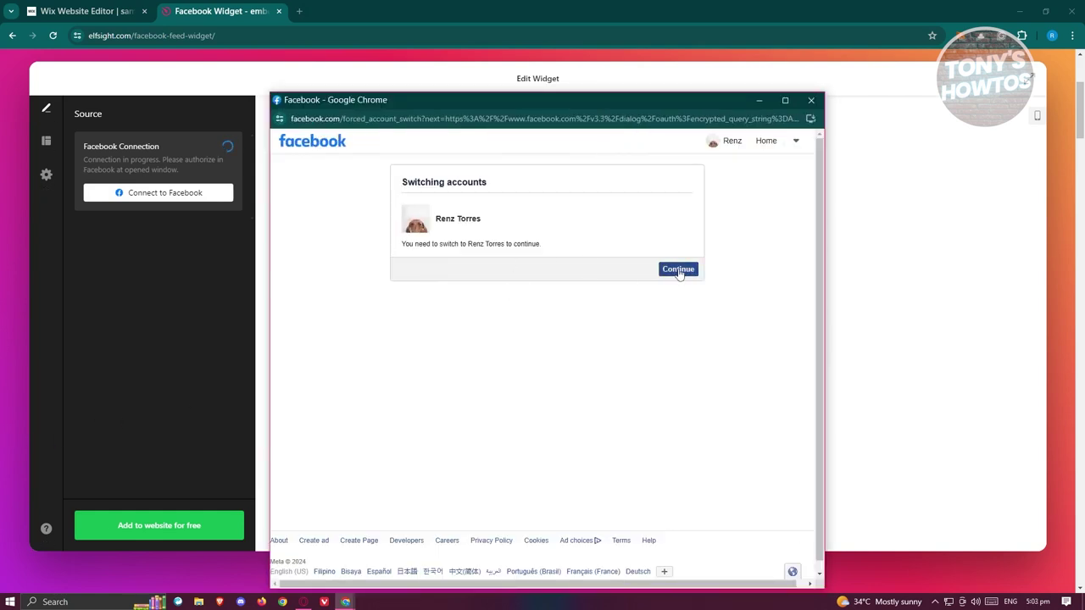
click(678, 269)
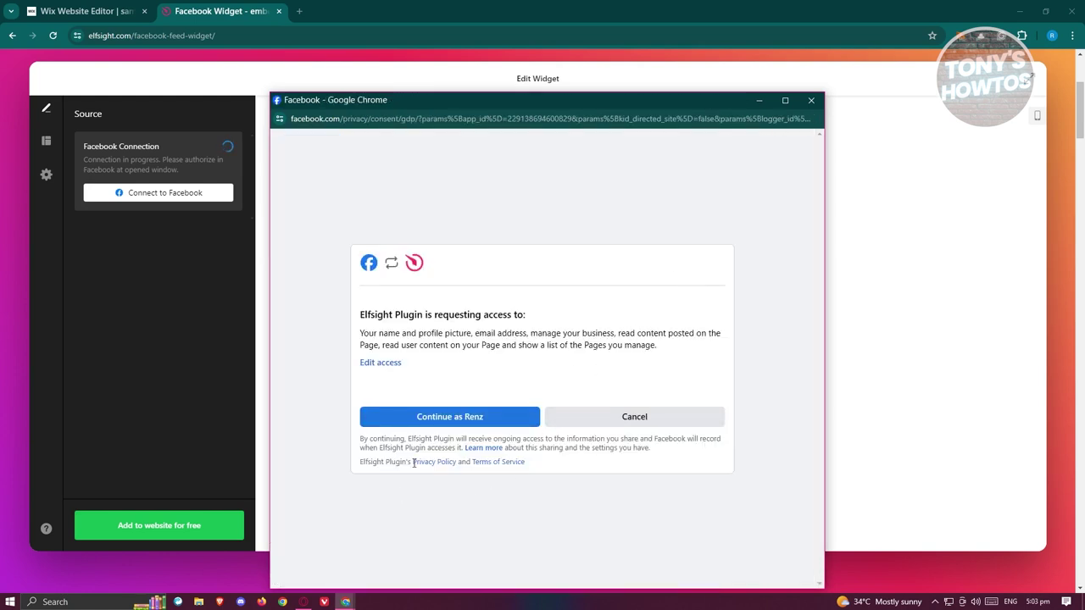
click(460, 418)
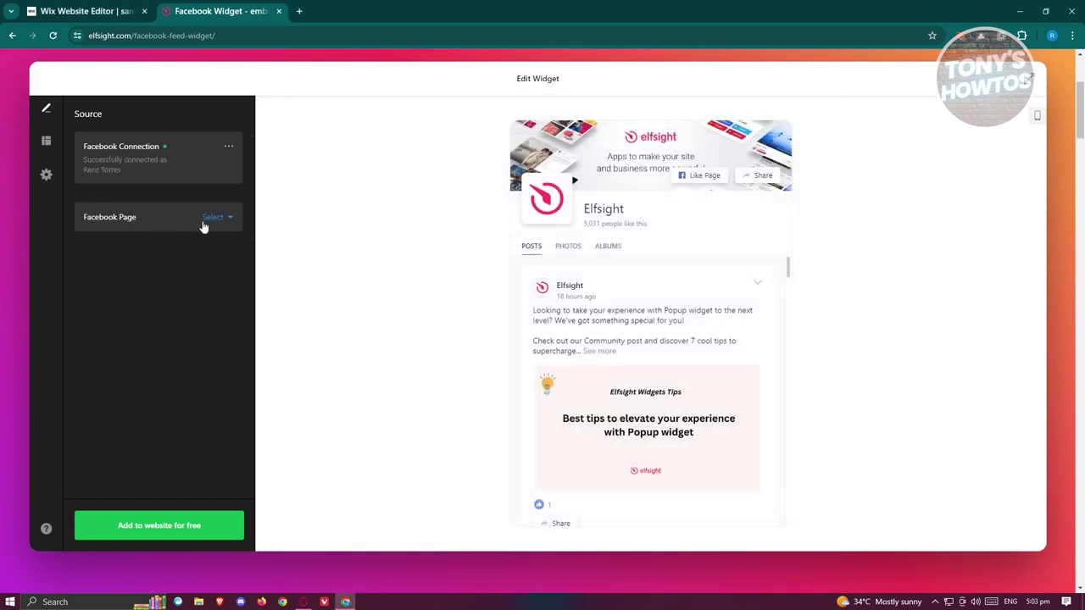
Set the feed source to the Waw page, review Layout and More settings, and save the widget.
click(229, 220)
click(214, 243)
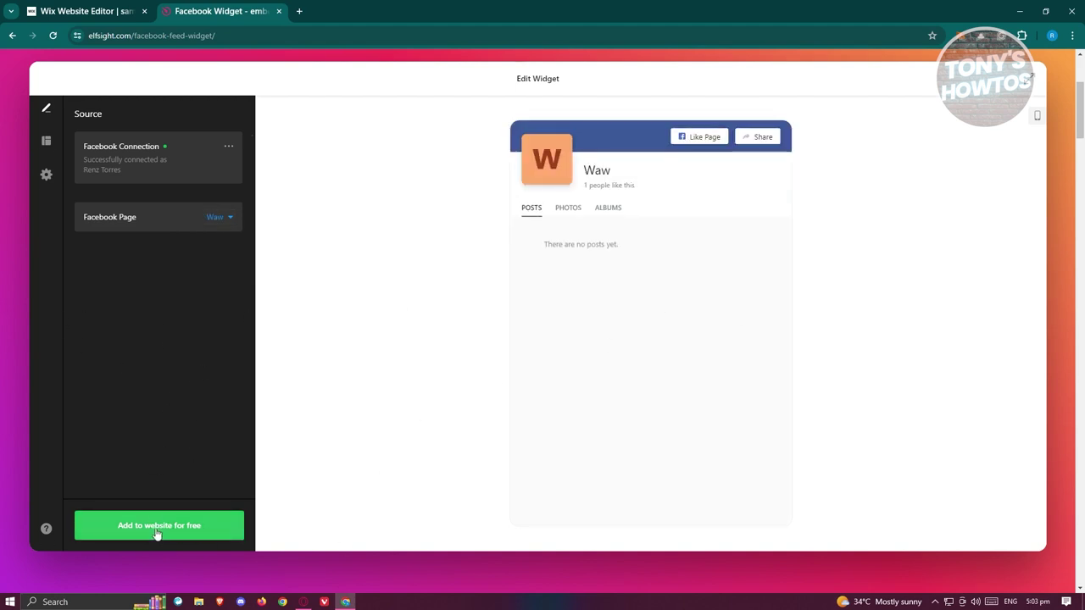
click(48, 144)
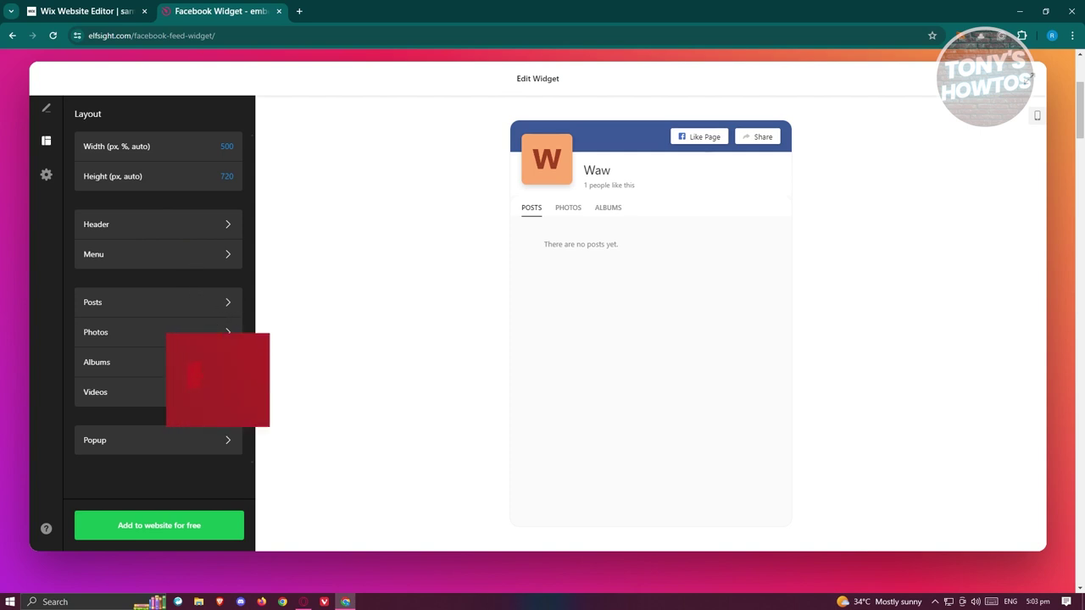
click(47, 178)
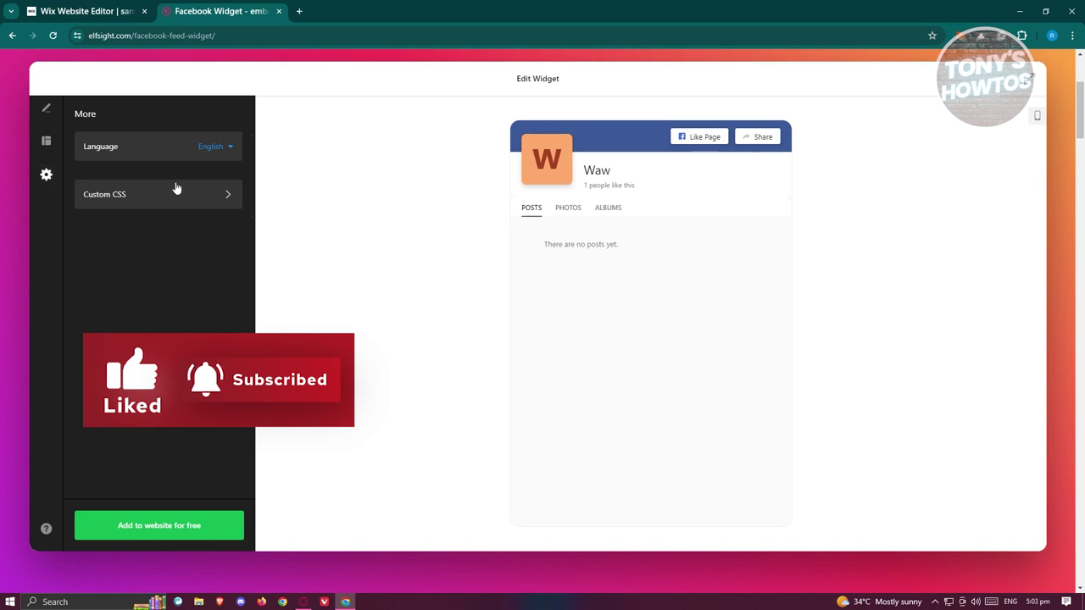
click(151, 525)
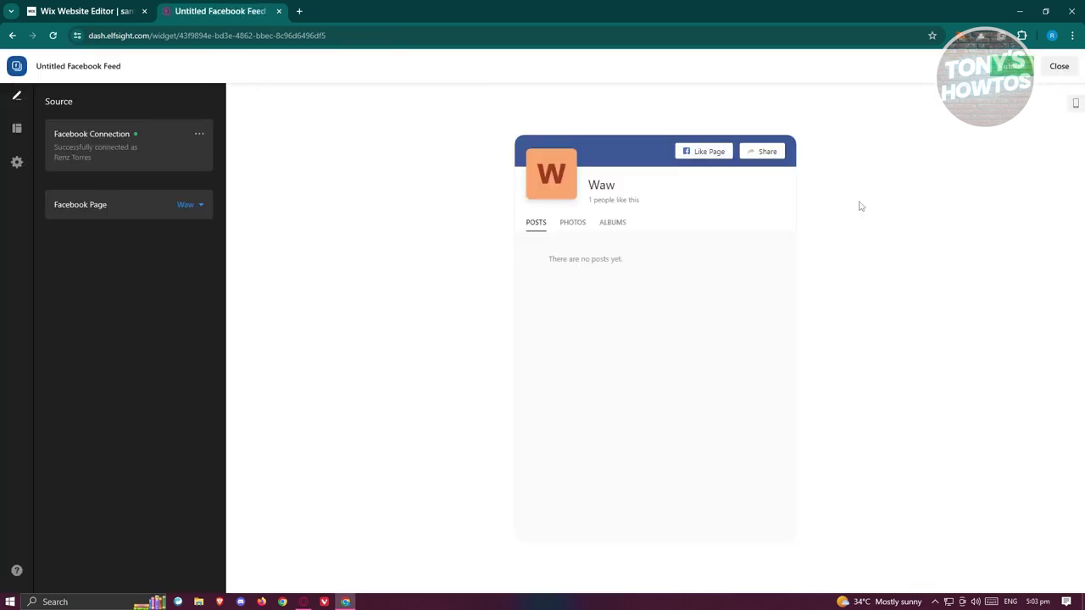
Publish the widget on the Free plan, copy its embed code and return to Wix.
click(1024, 68)
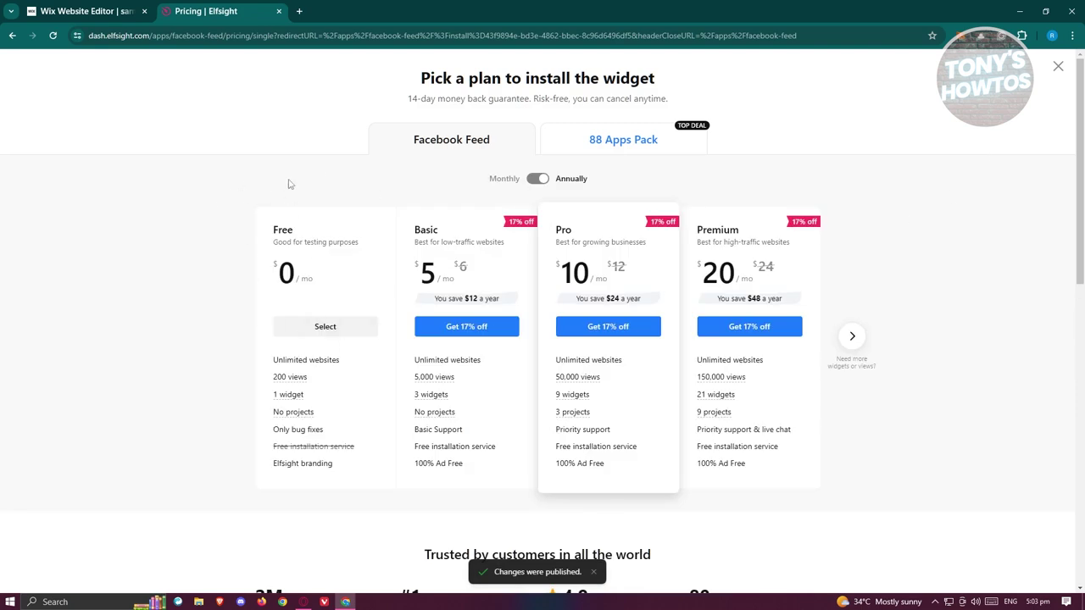
drag(269, 371, 356, 447)
click(142, 382)
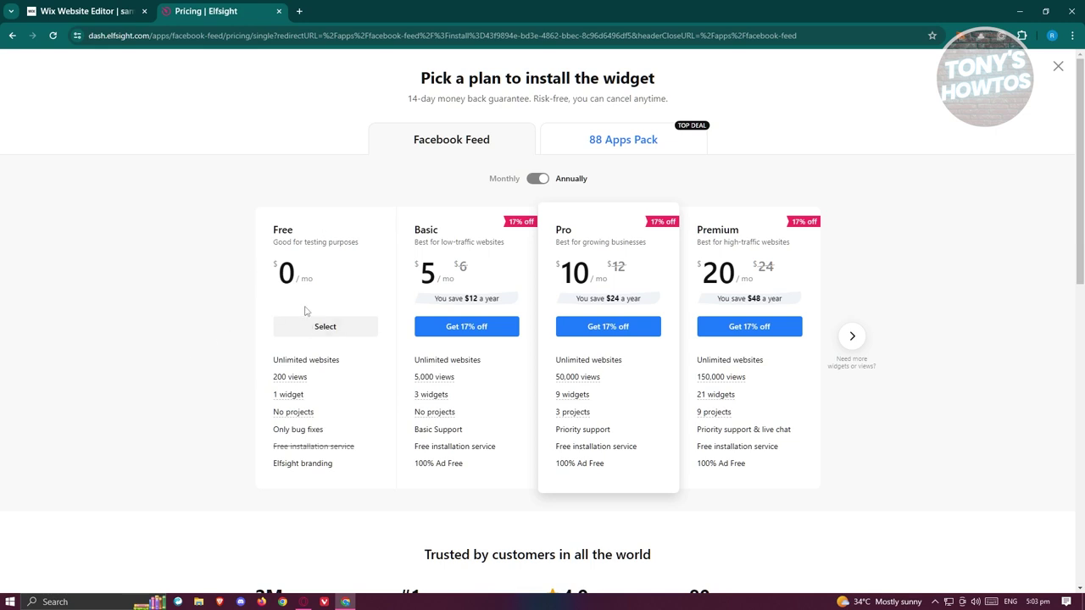
click(333, 327)
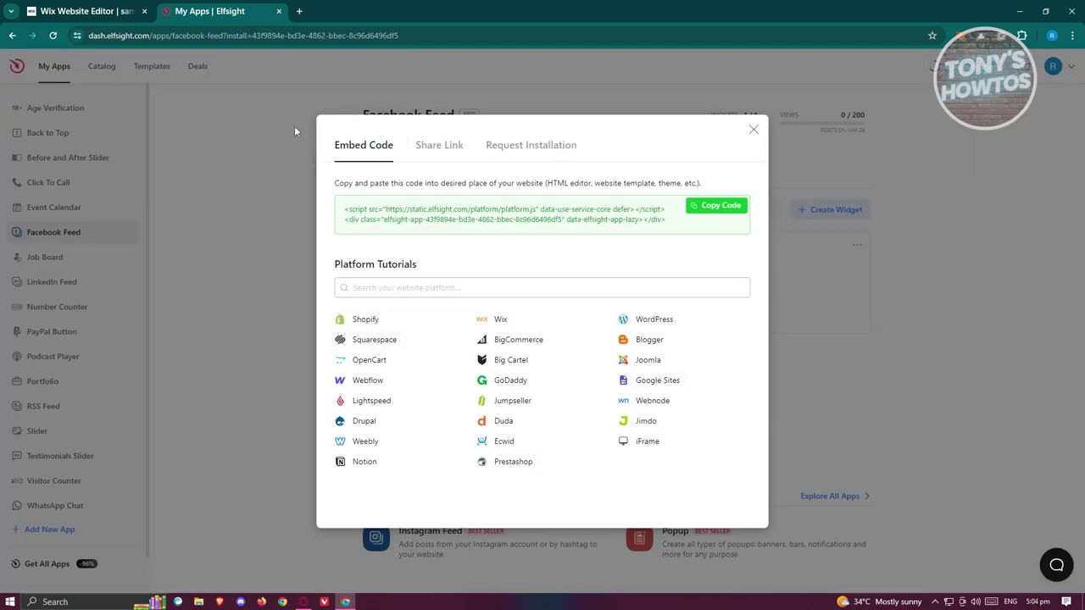
click(720, 206)
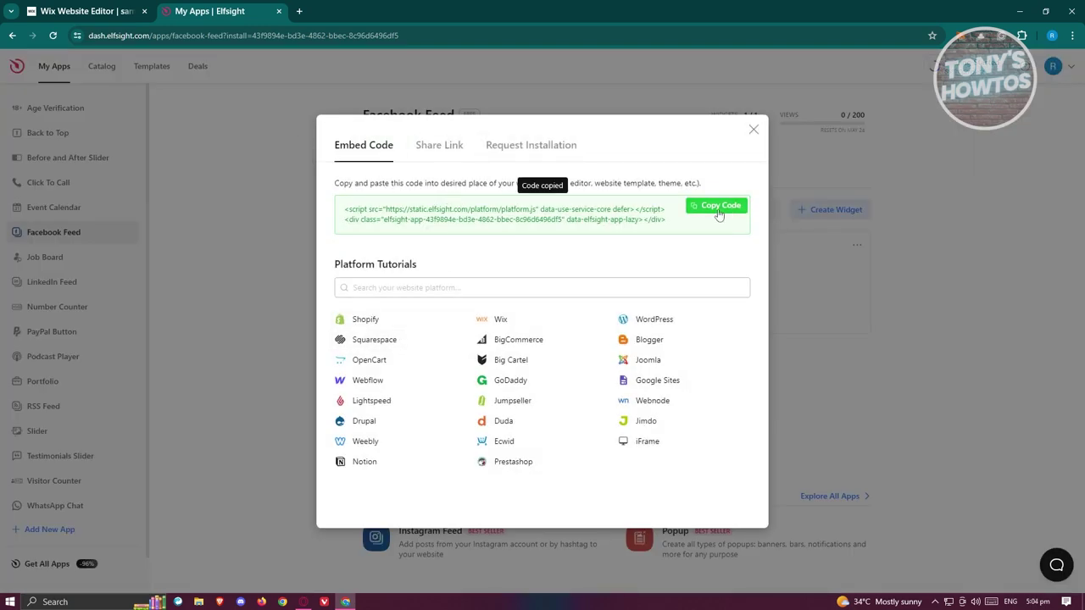
click(103, 11)
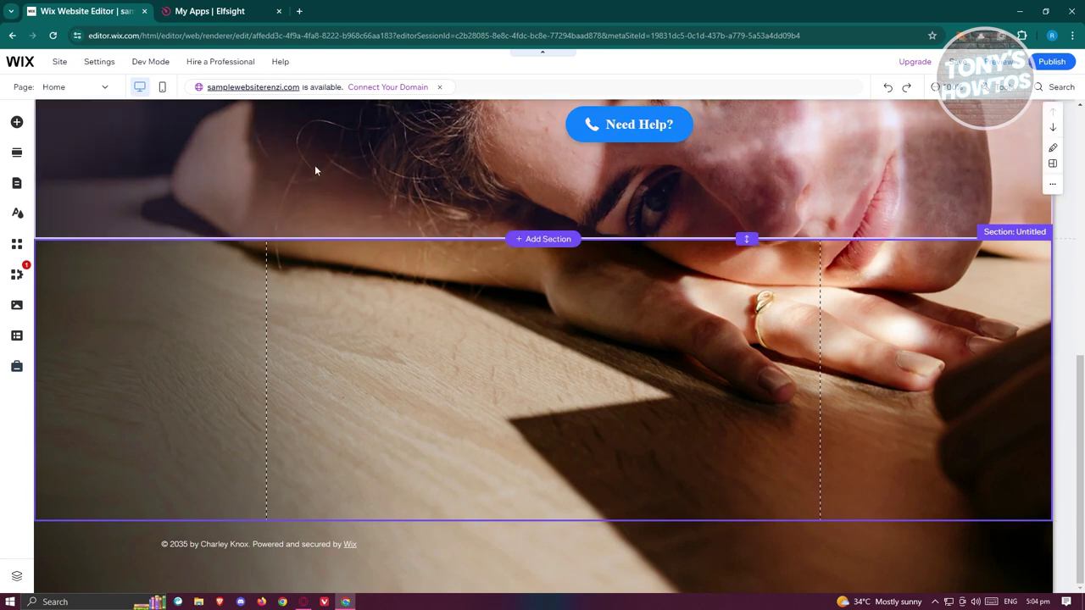
Add an Embed HTML element to the section holding the pasted Elfsight code.
click(17, 122)
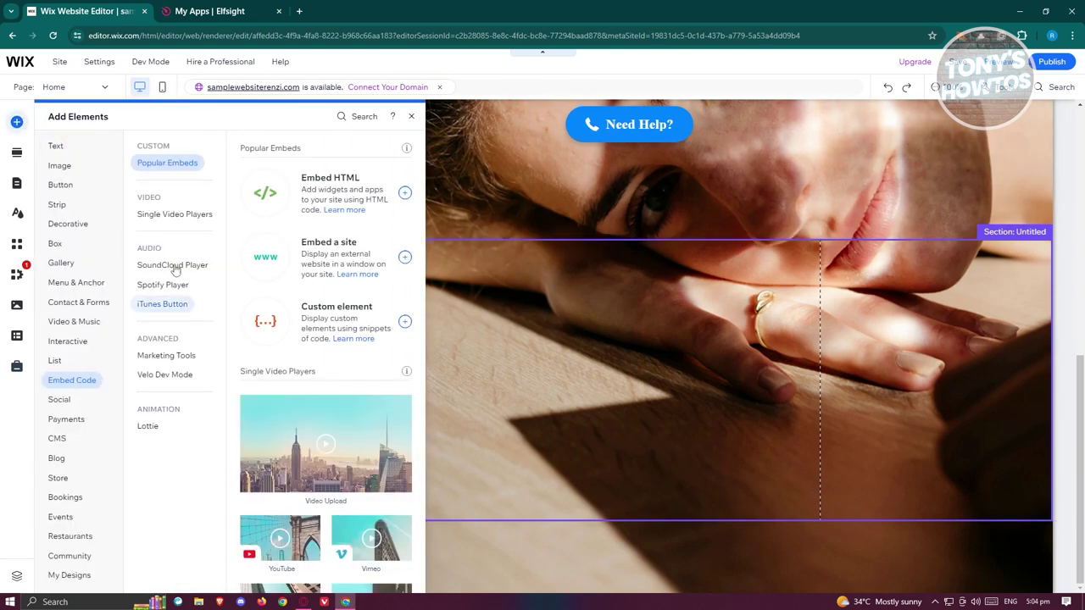
click(354, 193)
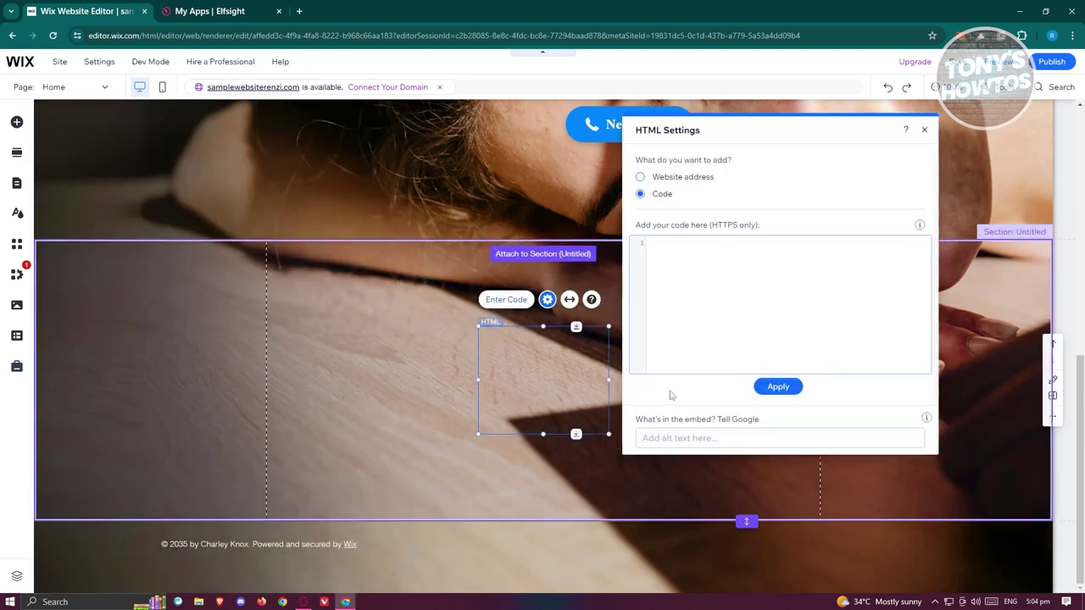
key(ctrl+v)
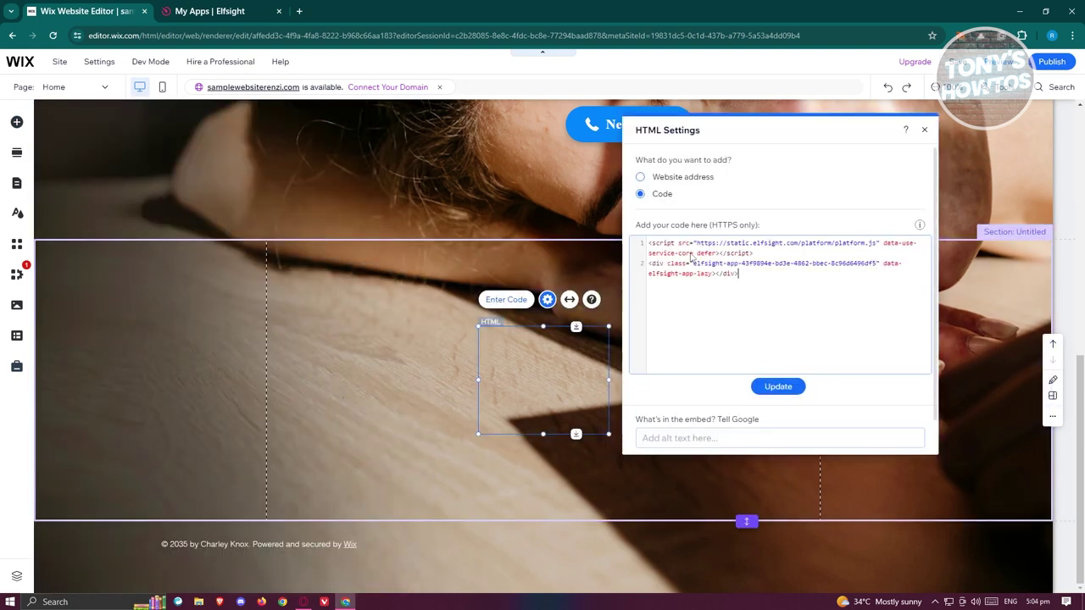
click(777, 387)
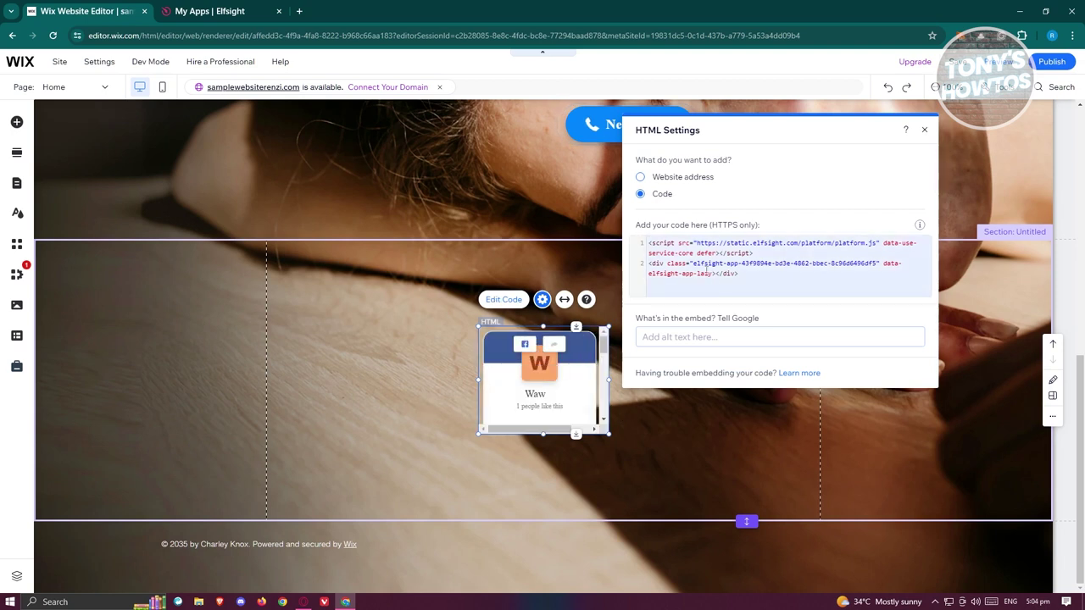
Close the HTML settings and move the feed embed up and to the left.
drag(758, 274, 629, 245)
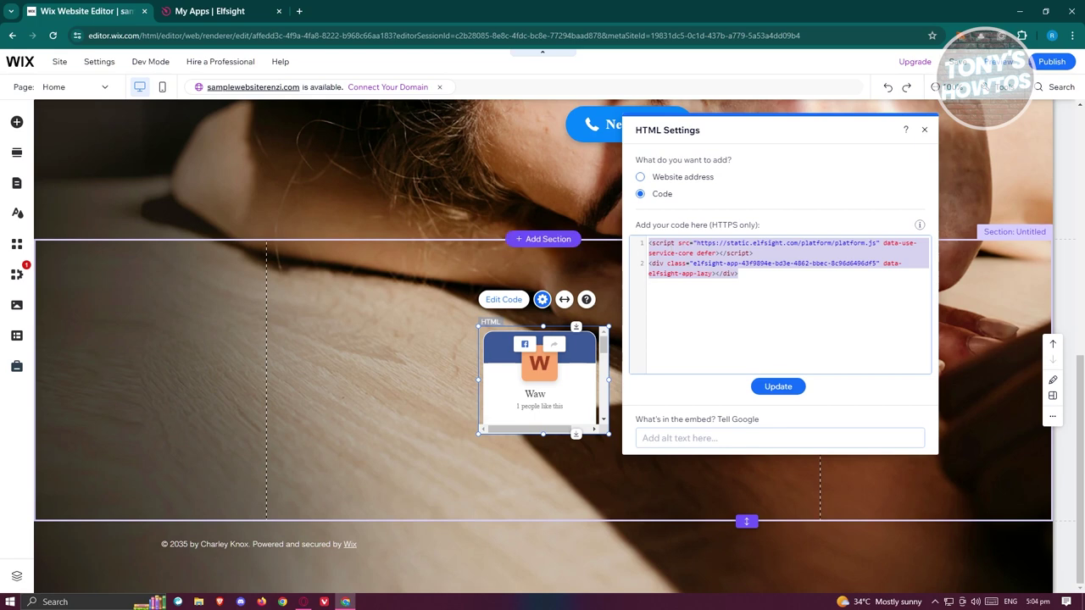
click(924, 129)
drag(577, 382, 398, 316)
Widen and lengthen the Waw feed embed, then nudge it slightly right and down.
drag(423, 364, 615, 360)
drag(716, 426, 721, 516)
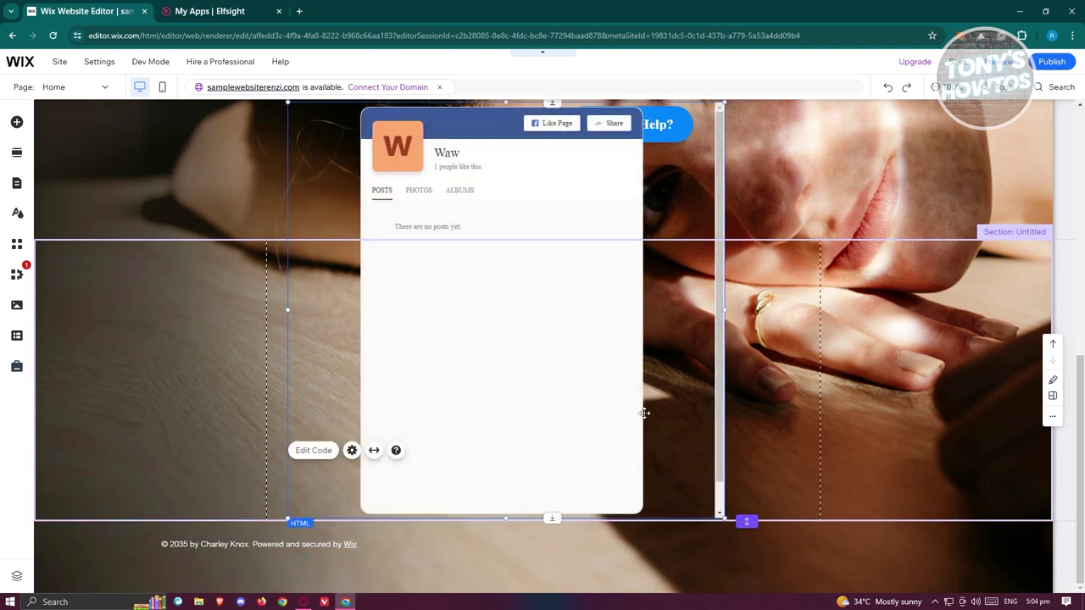
mouse_move(544, 358)
mouse_down()
mouse_move(562, 411)
mouse_move(560, 367)
mouse_up()
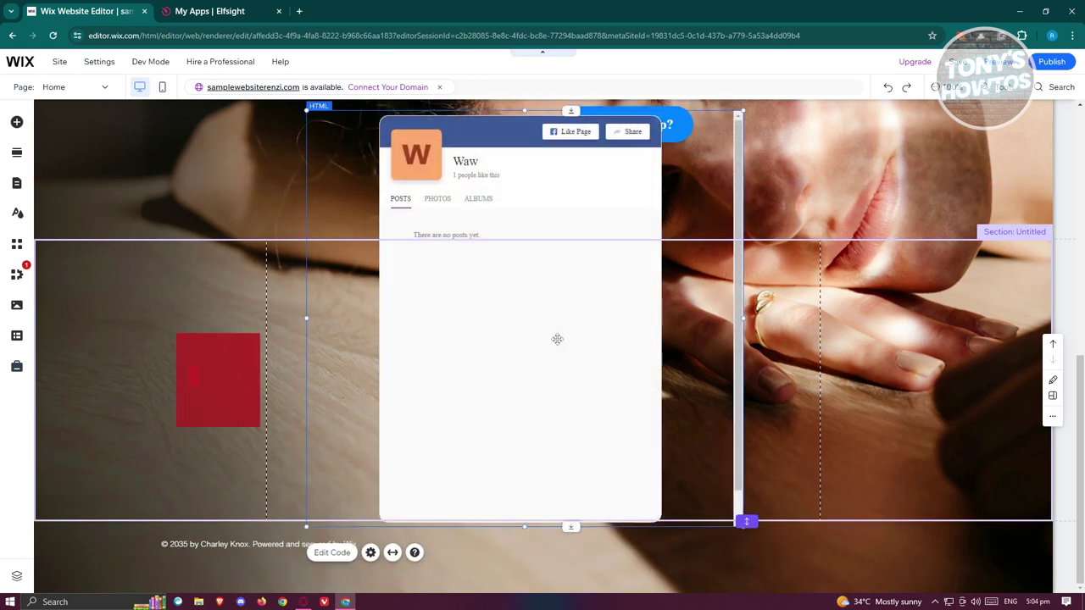